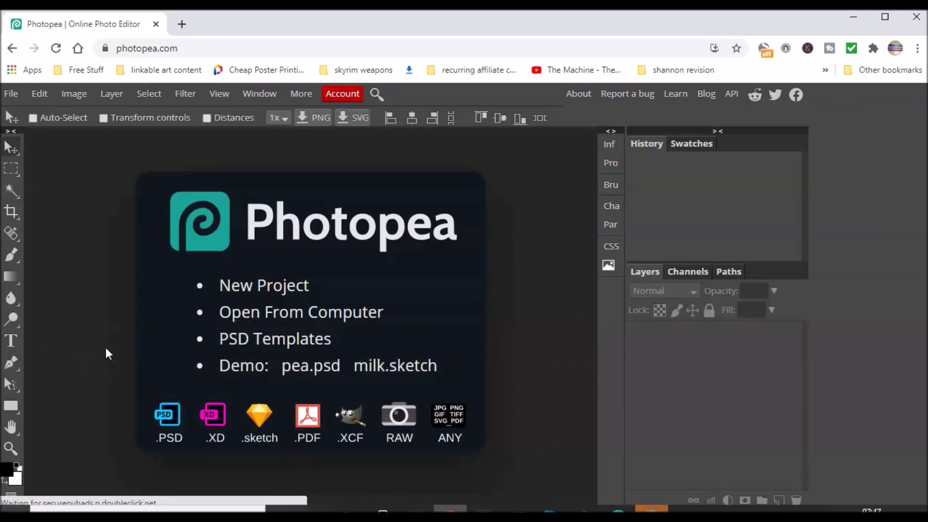
# Open the zombie drawing from the Pictures folder as zombie.psd
pyautogui.click(15, 95)
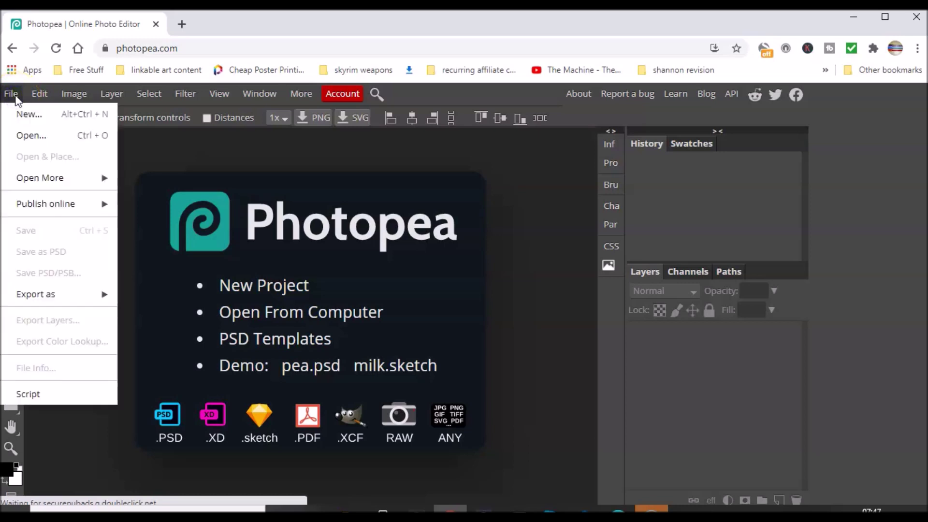
pyautogui.click(27, 139)
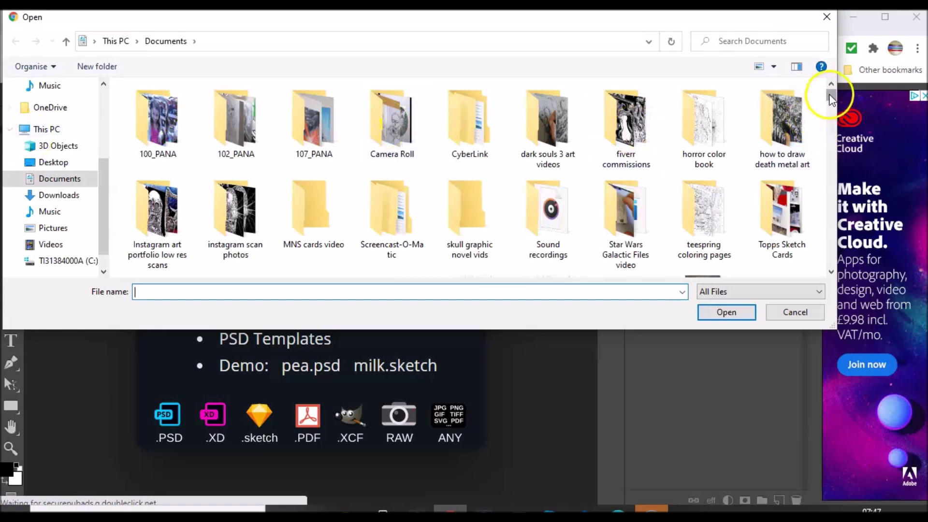
pyautogui.moveTo(831, 95); pyautogui.dragTo(830, 107)
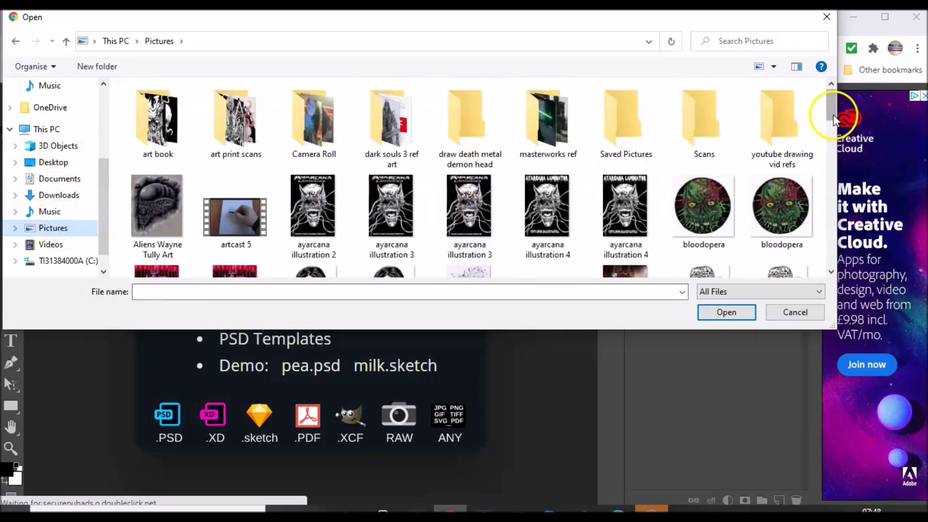
pyautogui.moveTo(831, 111); pyautogui.dragTo(827, 264)
pyautogui.doubleClick(619, 219)
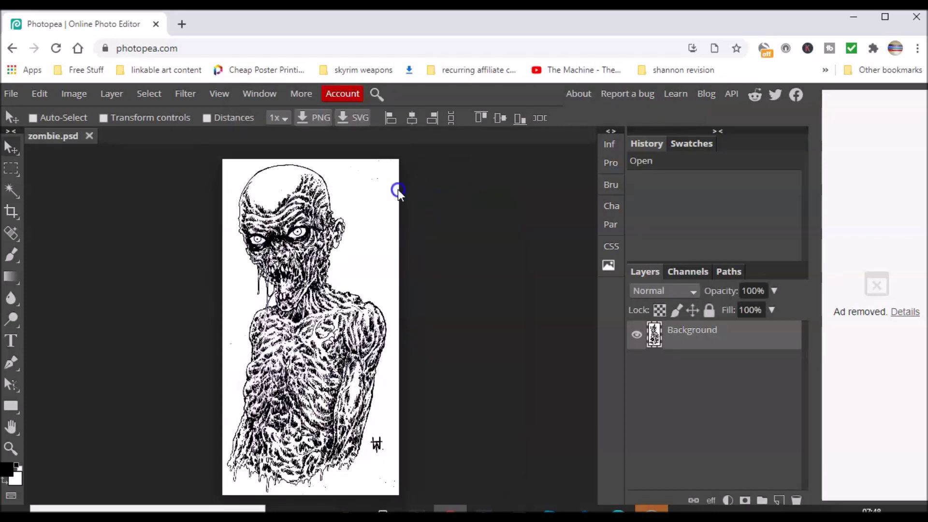
# Select the white background around the zombie with the Magic Wand and delete it to transparency
pyautogui.hotkey('ctrl', '-')
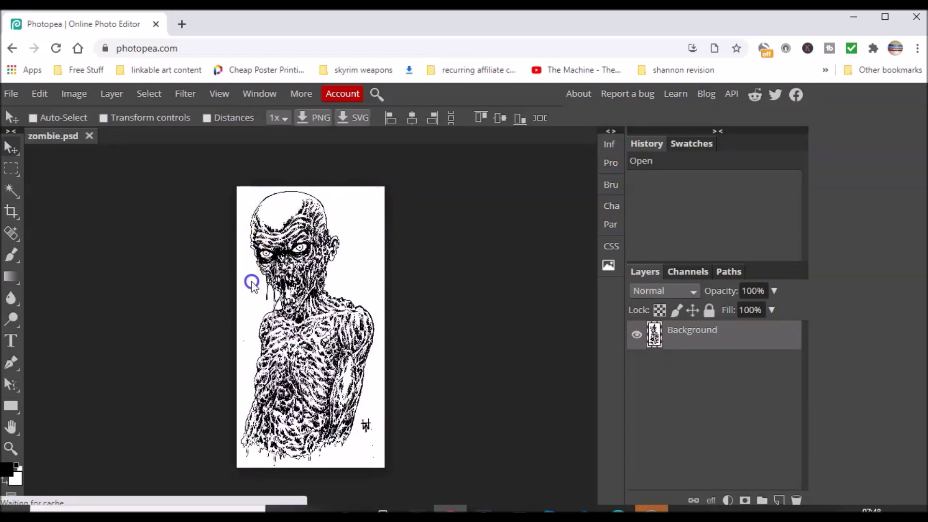
pyautogui.click(375, 234)
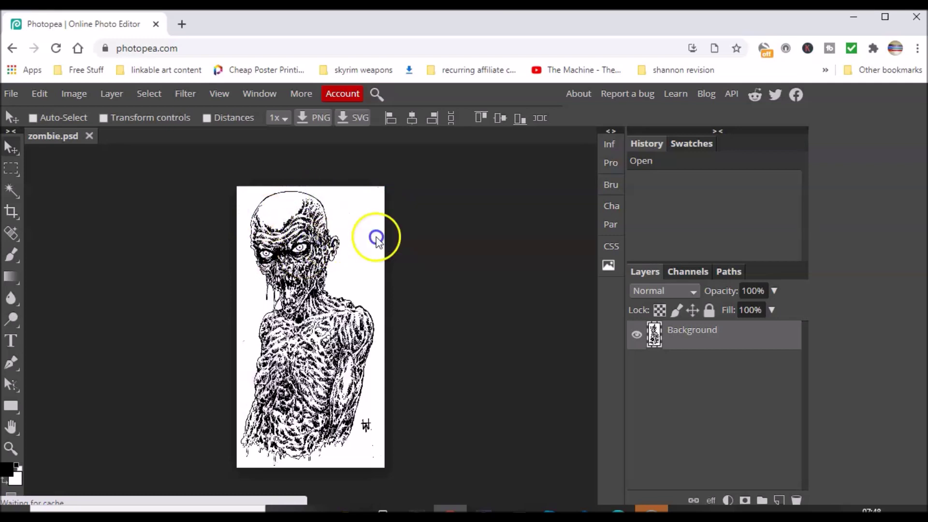
pyautogui.click(103, 228)
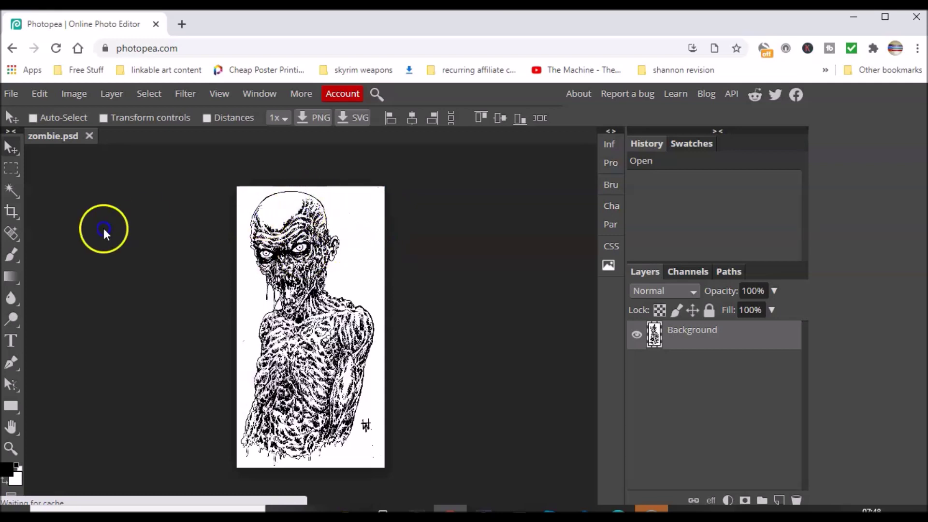
pyautogui.click(15, 195)
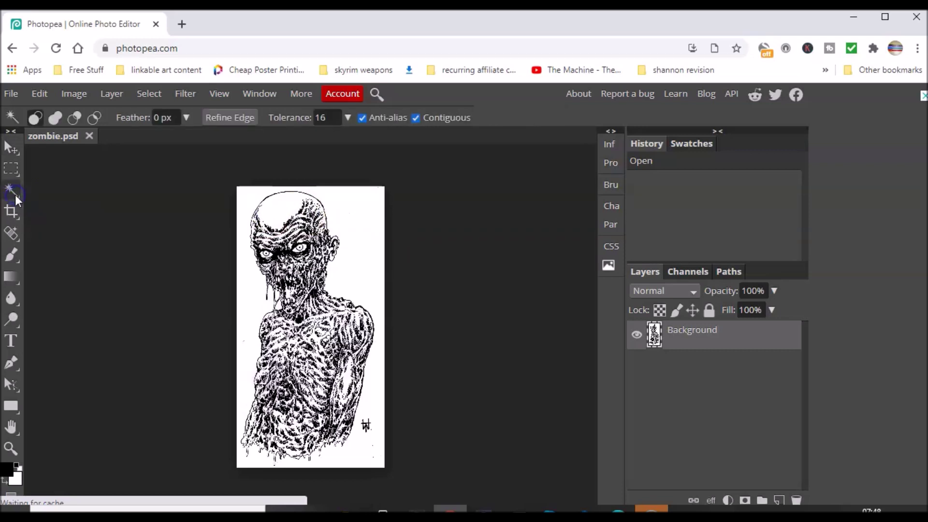
pyautogui.rightClick(16, 195)
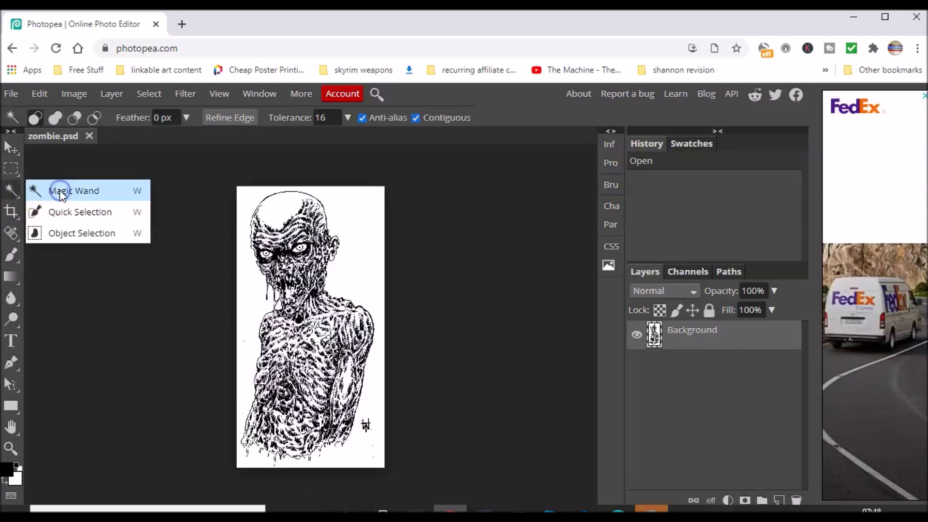
pyautogui.click(60, 191)
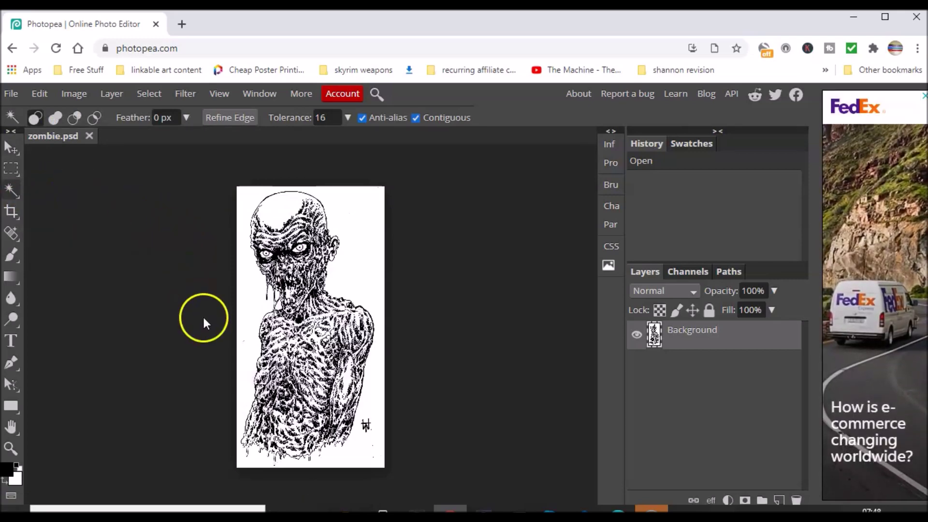
pyautogui.click(251, 298)
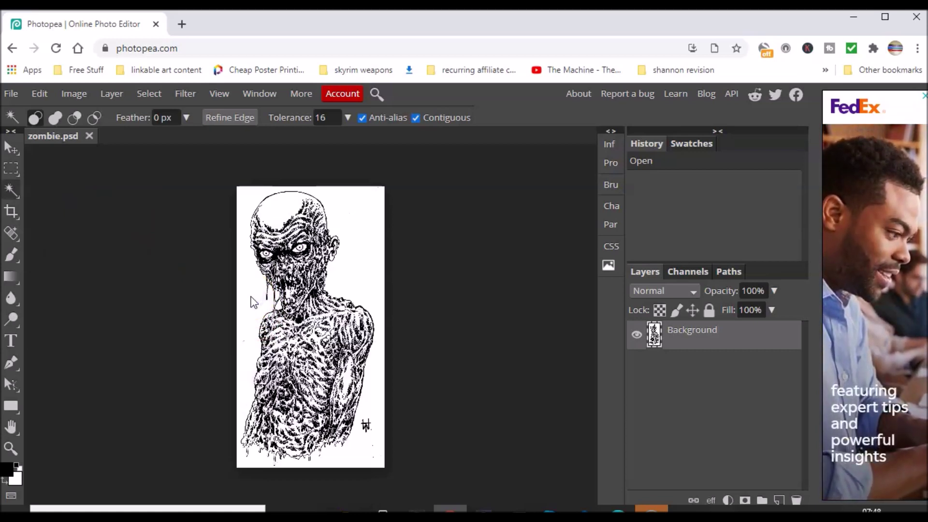
pyautogui.click(251, 298)
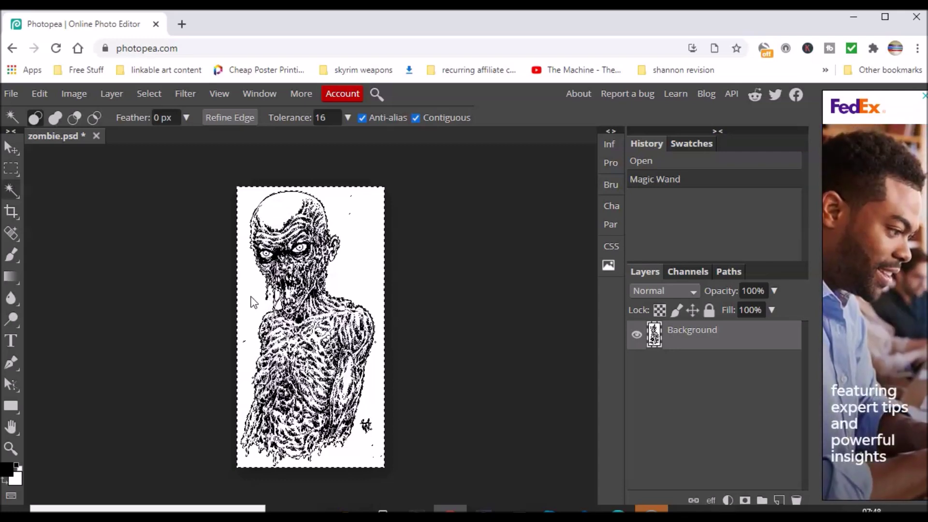
pyautogui.press('Delete')
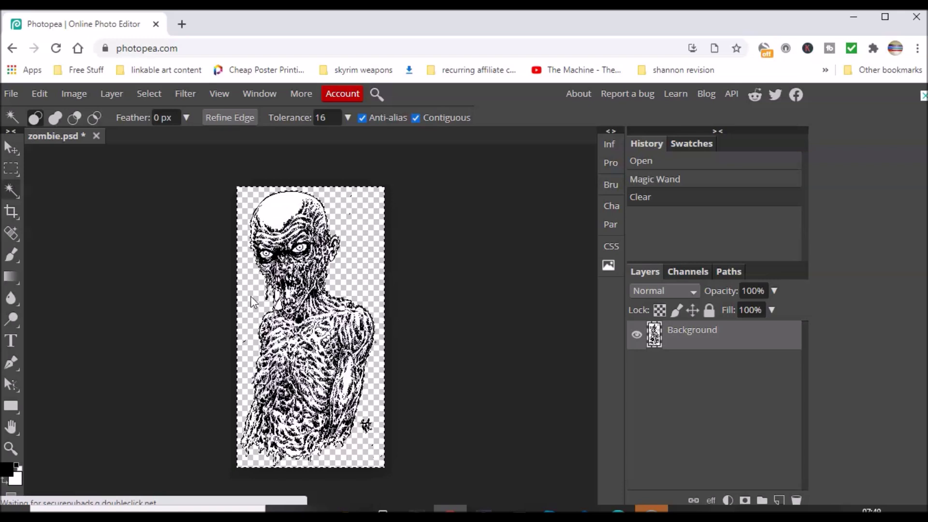
pyautogui.click(249, 275)
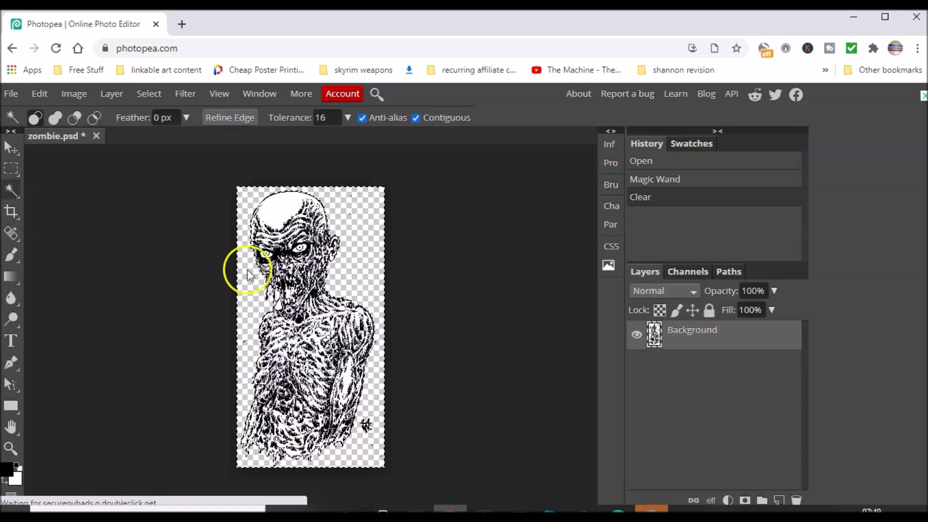
# Zoom in on the zombie's chin and delete its two leftover white patches to transparency
pyautogui.click(222, 93)
pyautogui.click(232, 114)
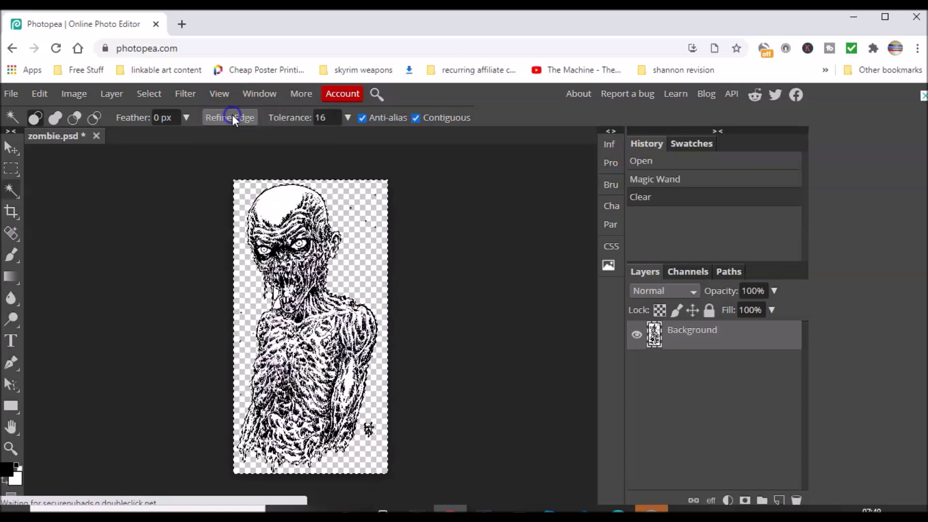
pyautogui.click(220, 95)
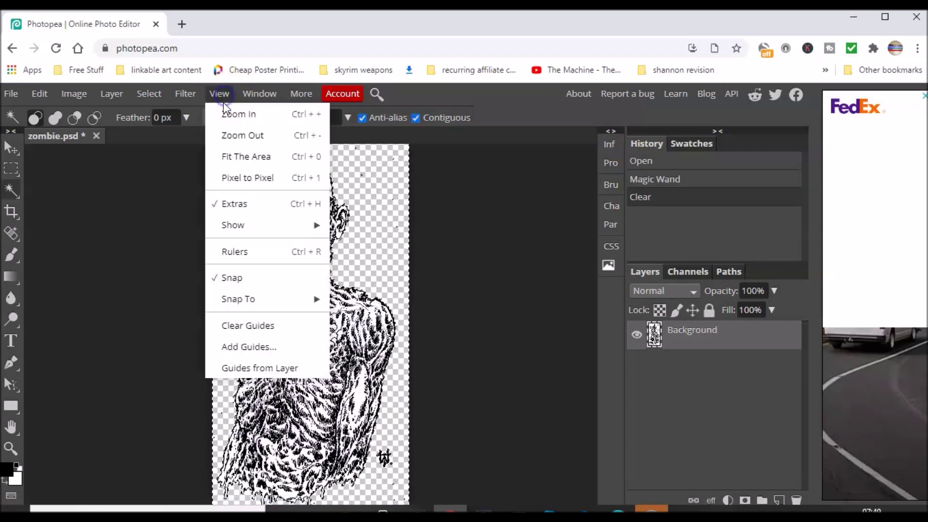
pyautogui.click(228, 114)
pyautogui.click(213, 234)
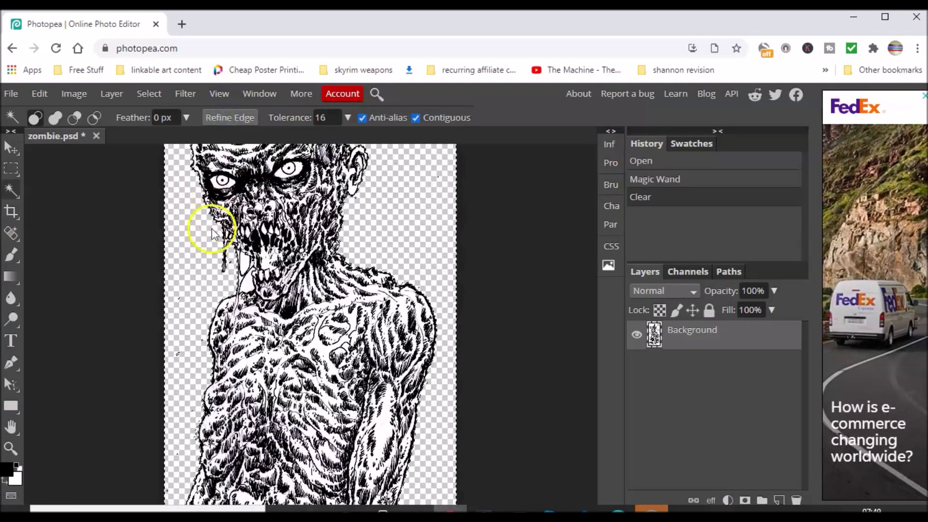
pyautogui.click(235, 260)
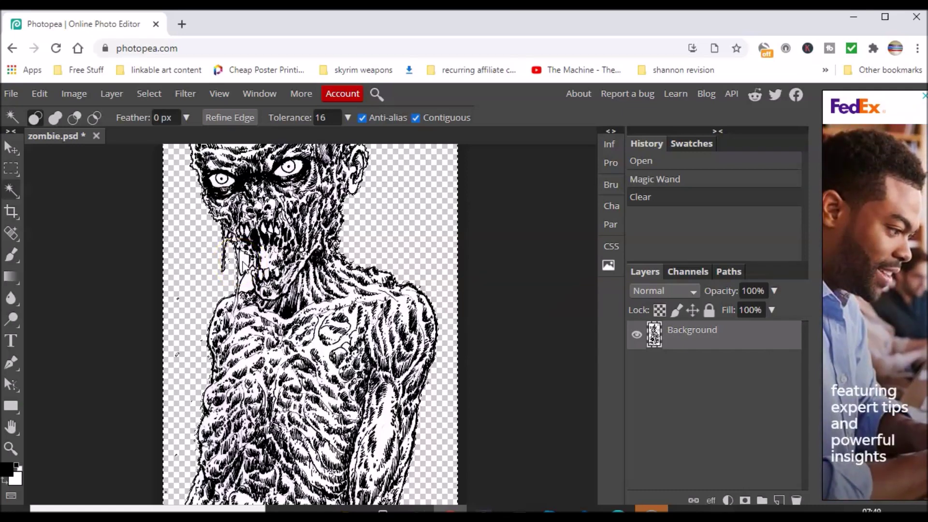
pyautogui.click(248, 272)
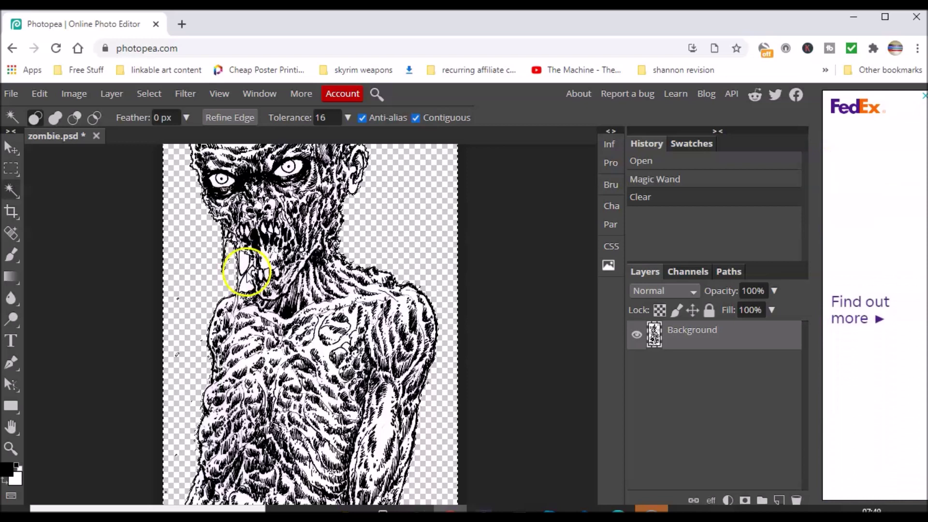
pyautogui.press('Delete')
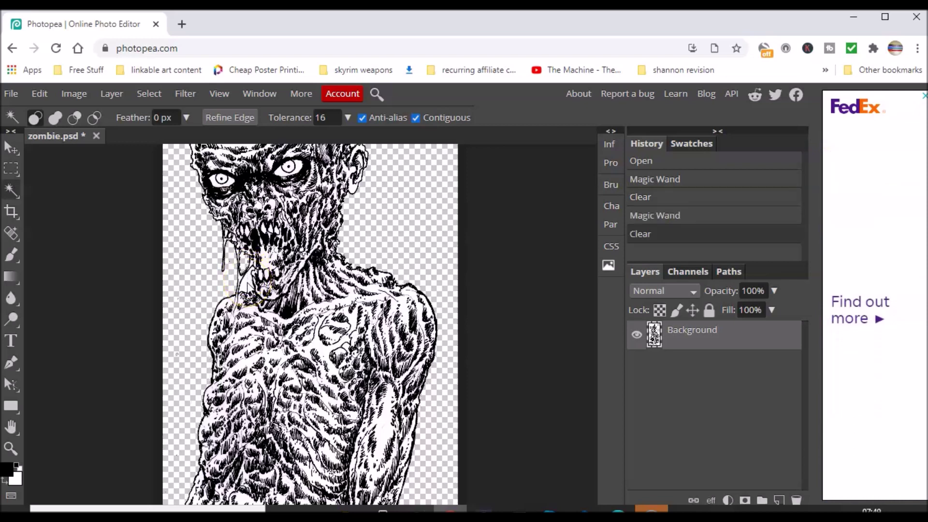
pyautogui.click(247, 283)
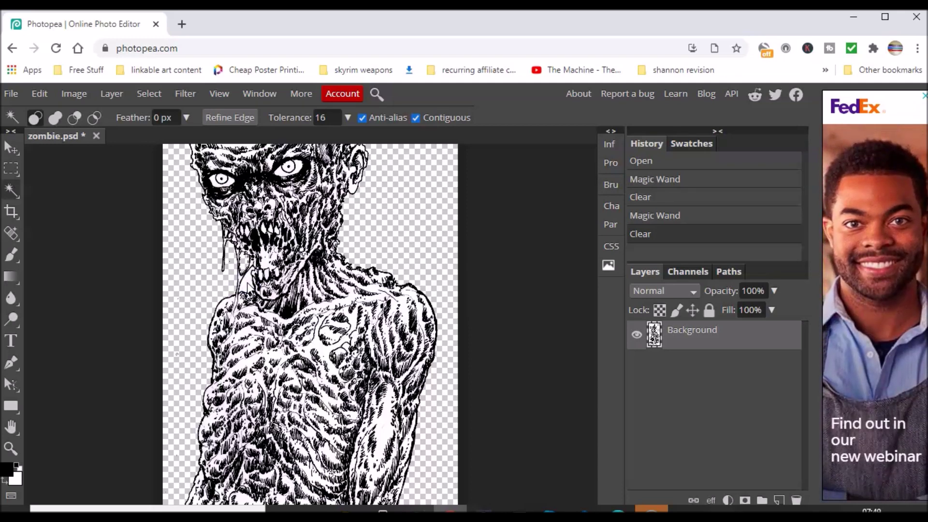
pyautogui.press('Delete')
# Zoom out to show the whole zombie drawing on its transparent canvas
pyautogui.click(333, 222)
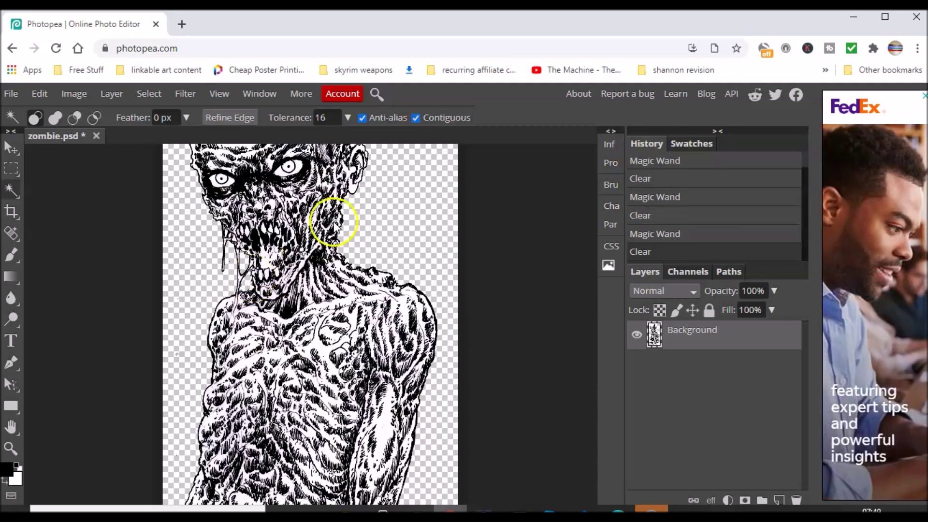
pyautogui.click(218, 94)
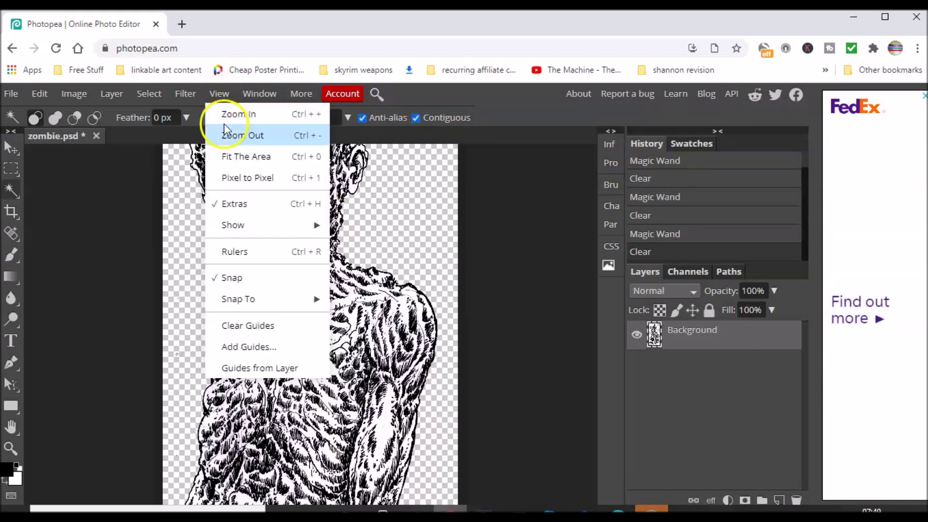
pyautogui.click(229, 137)
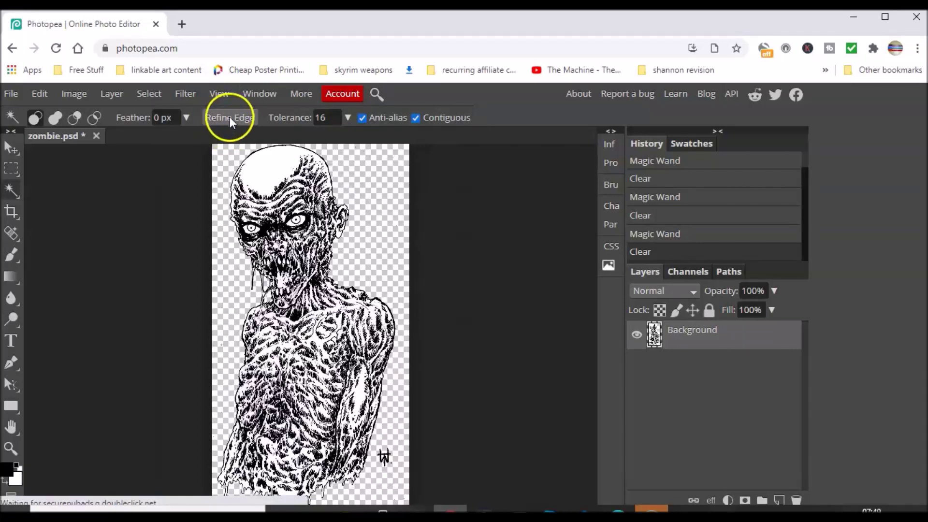
pyautogui.click(234, 372)
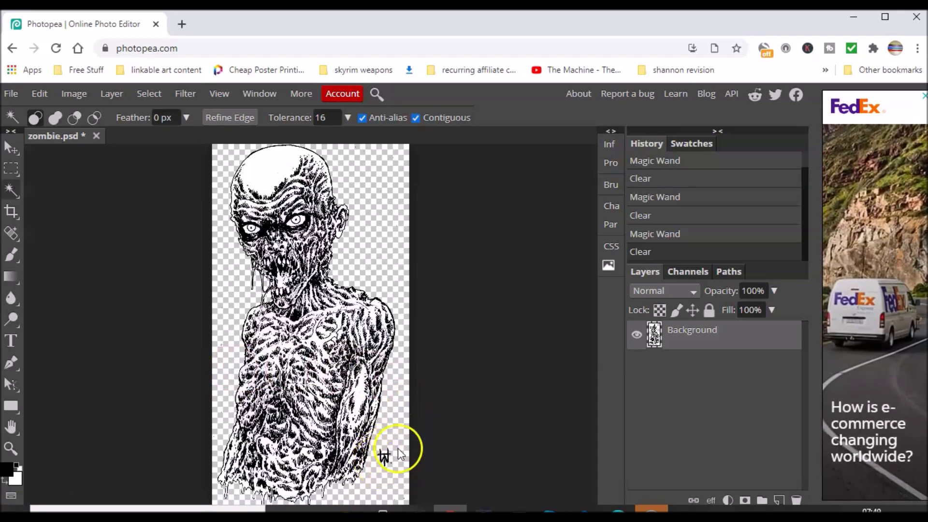
# Lasso the signature at the bottom right with the Content-Aware Move Tool, delete it, and deselect
pyautogui.click(18, 239)
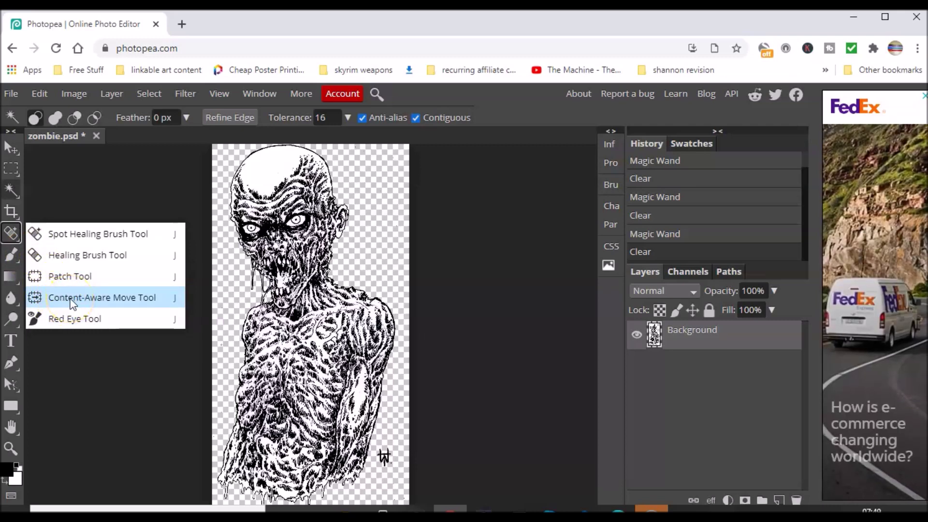
pyautogui.click(71, 299)
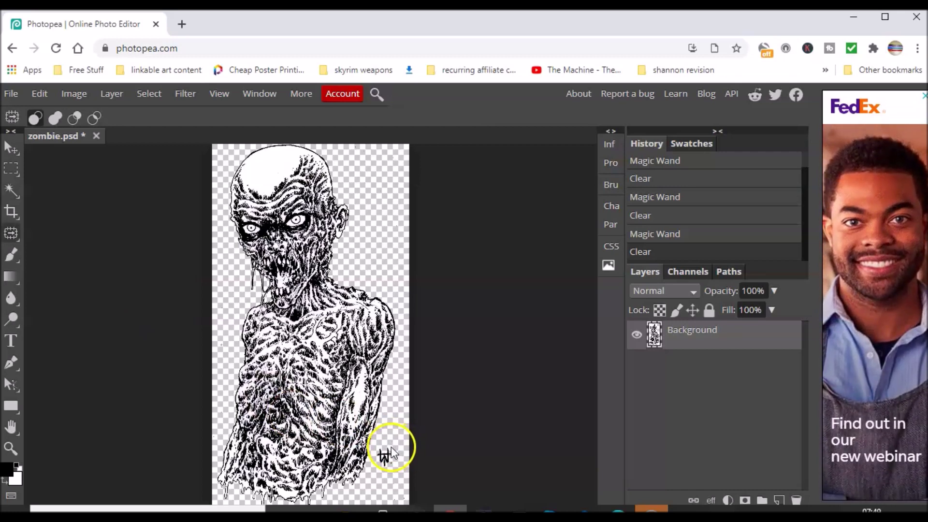
pyautogui.moveTo(391, 451)
pyautogui.mouseDown()
pyautogui.moveTo(376, 448)
pyautogui.moveTo(391, 465)
pyautogui.moveTo(387, 454)
pyautogui.mouseUp()
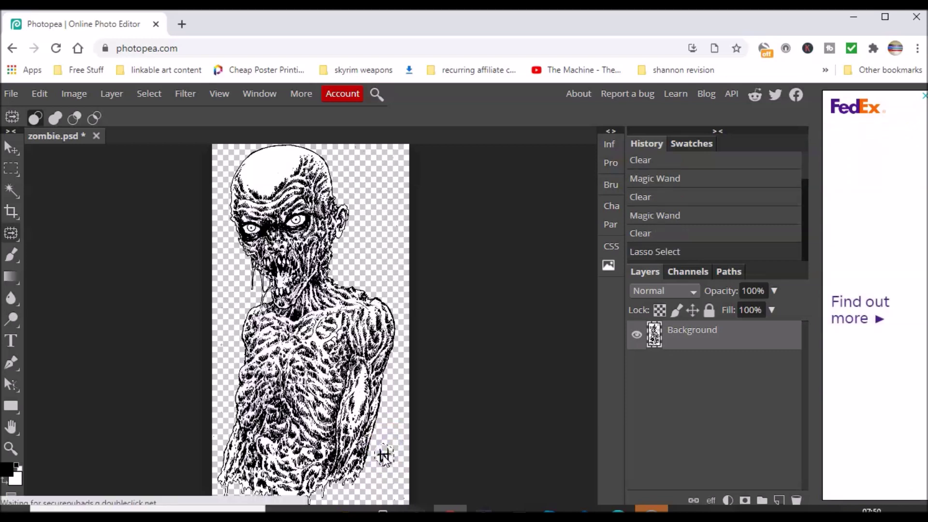
pyautogui.press('Delete')
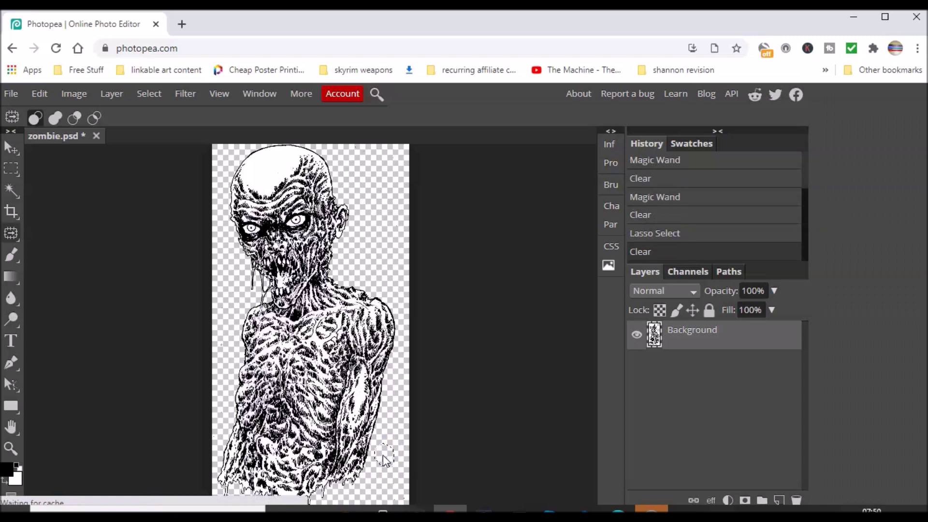
pyautogui.click(398, 425)
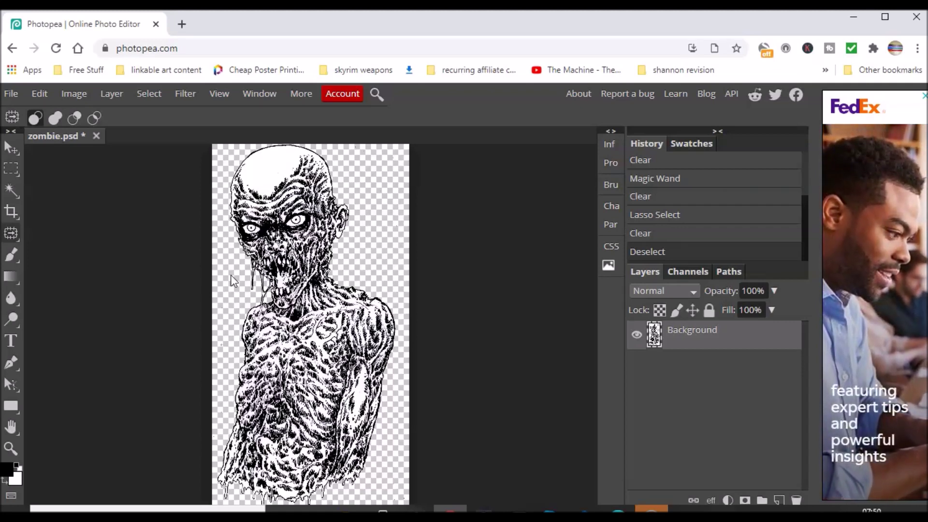
# Outline and delete the stray mark at the drawing's left edge
pyautogui.click(222, 315)
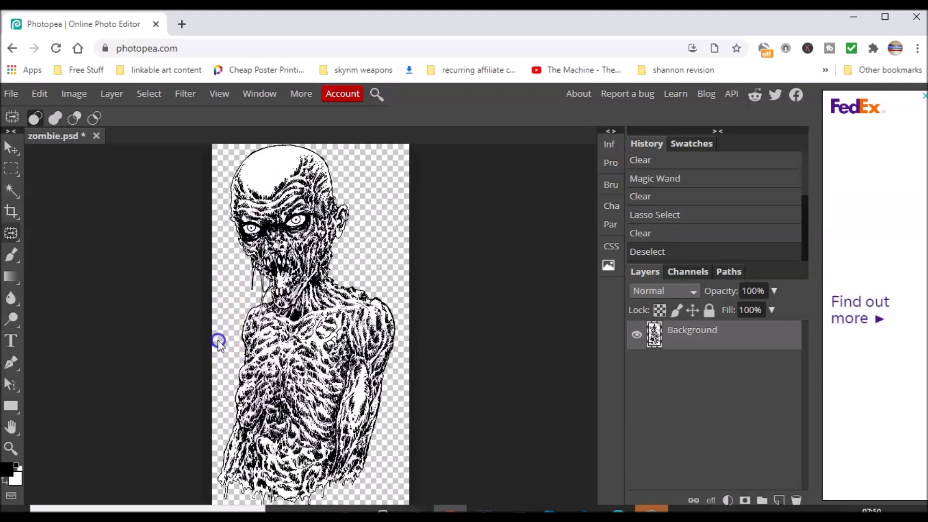
pyautogui.moveTo(225, 343); pyautogui.dragTo(231, 319)
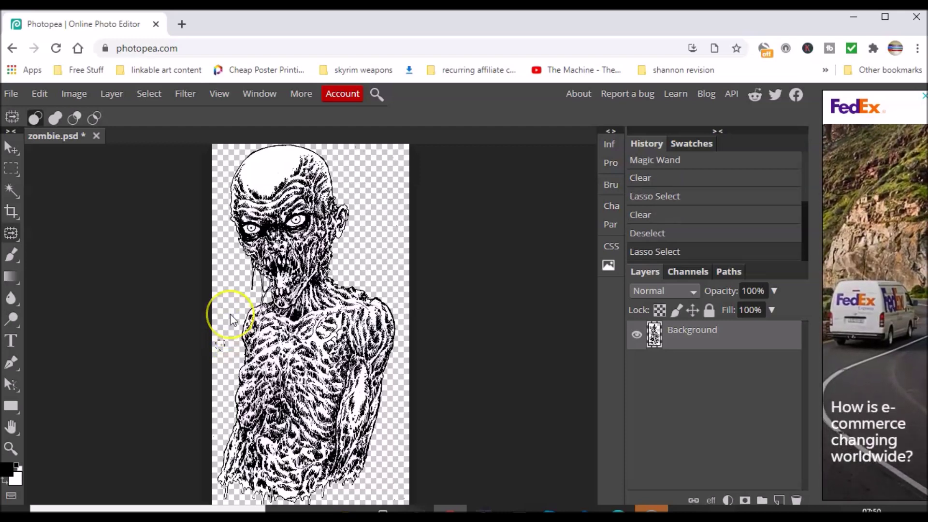
pyautogui.press('Delete')
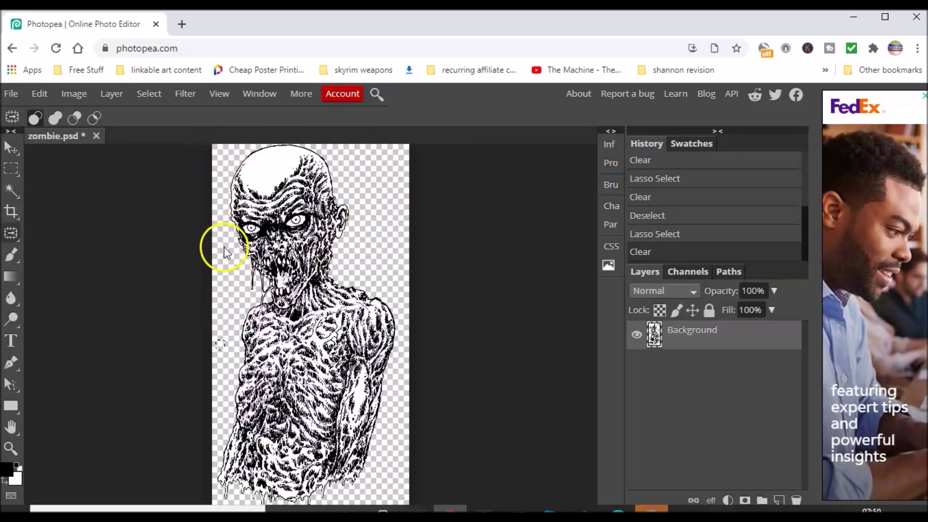
pyautogui.click(11, 95)
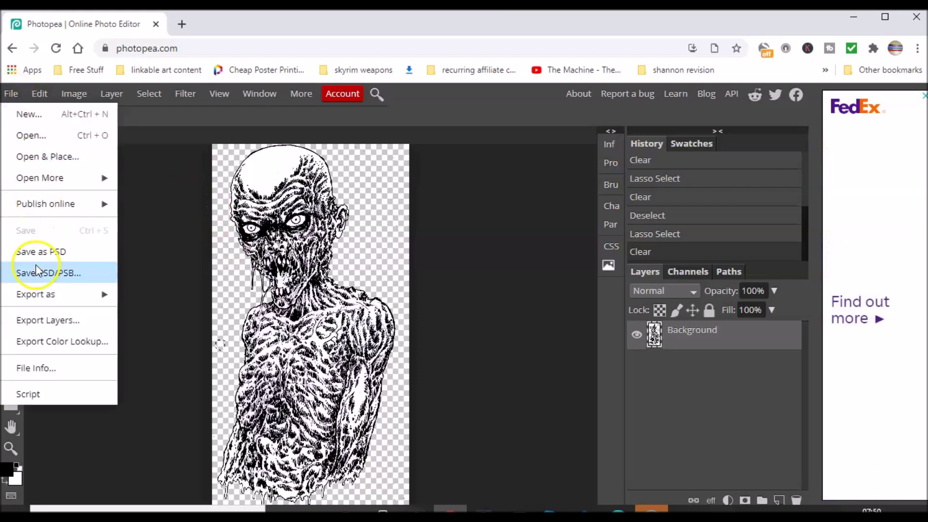
# Open the PNG export in Save for web at 3451 × 6579 px and 100% quality
pyautogui.moveTo(39, 294)
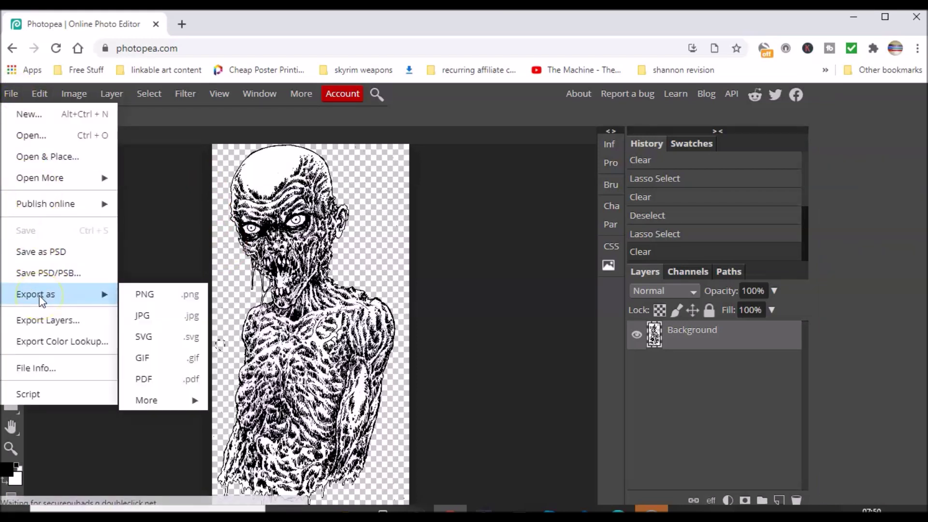
pyautogui.click(146, 295)
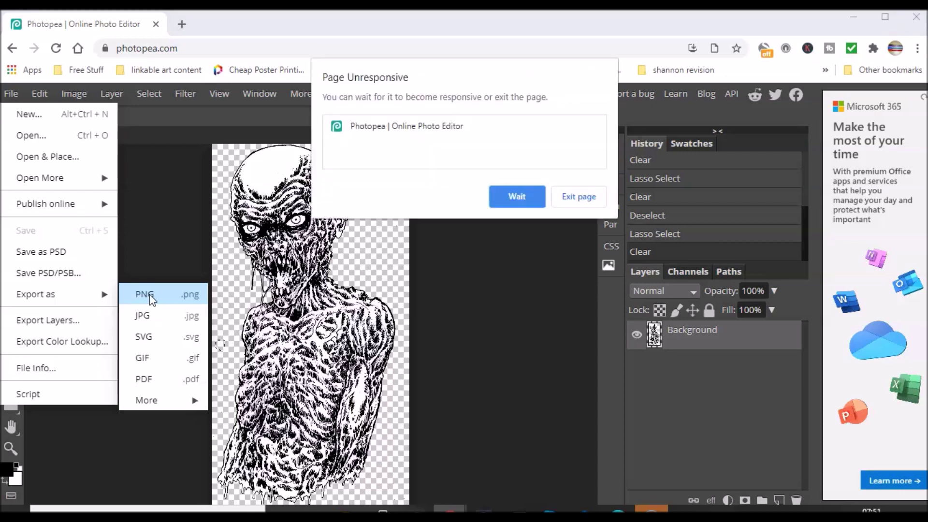
pyautogui.click(514, 197)
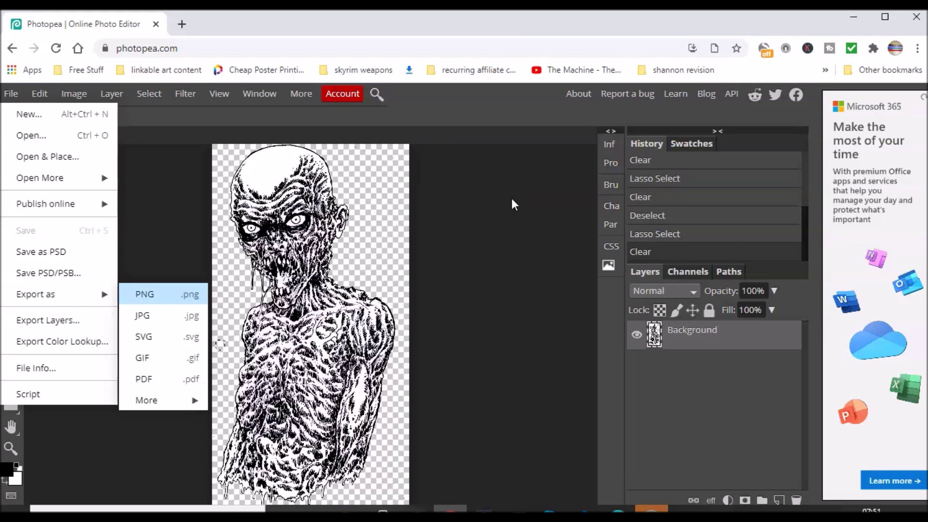
pyautogui.press('Return')
pyautogui.click(490, 289)
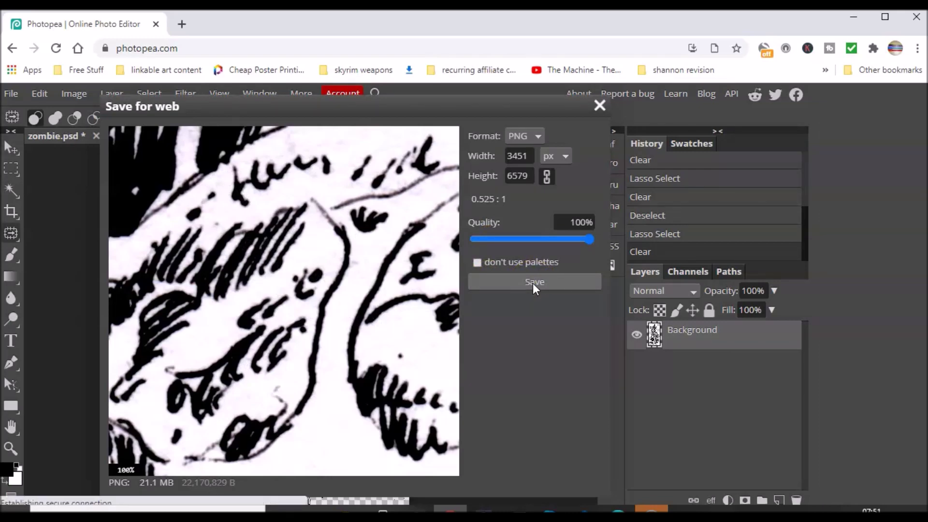
# Save the export as zombie.png (21.1 MB) and open the downloaded file
pyautogui.click(533, 282)
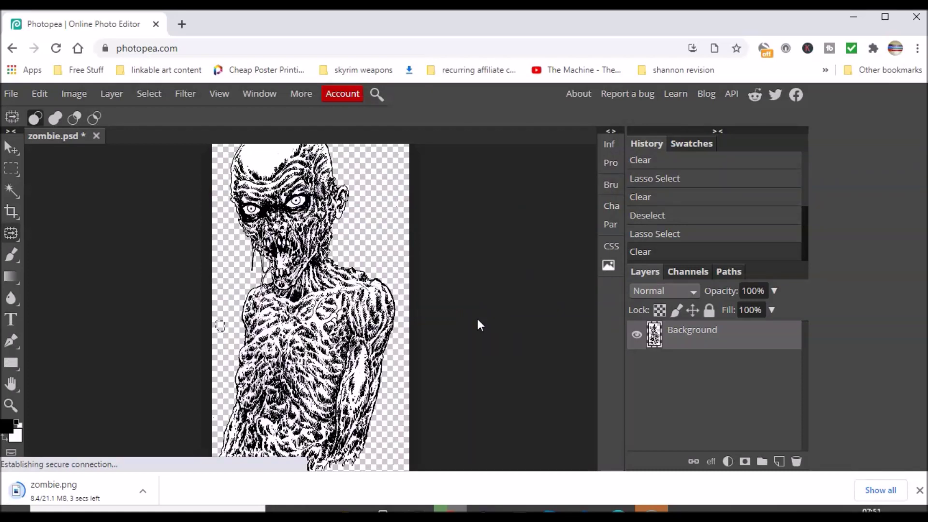
pyautogui.click(180, 332)
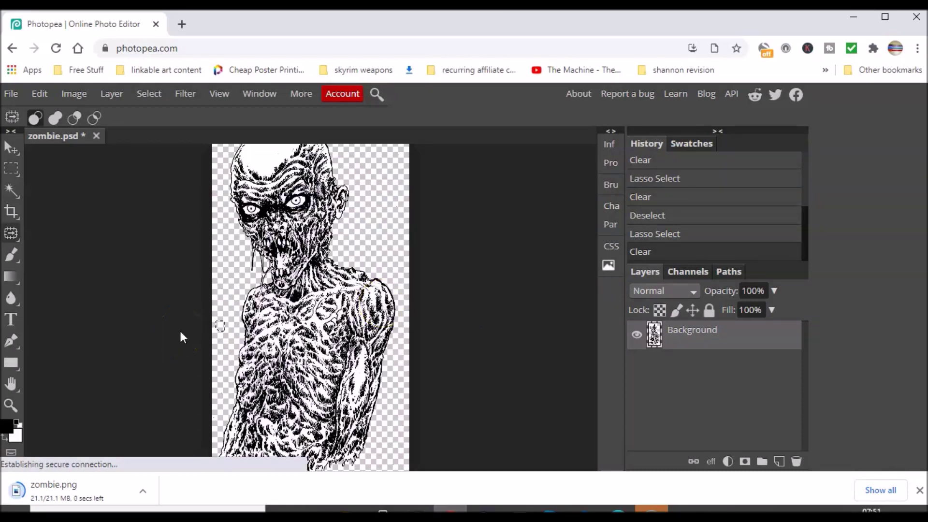
pyautogui.click(69, 365)
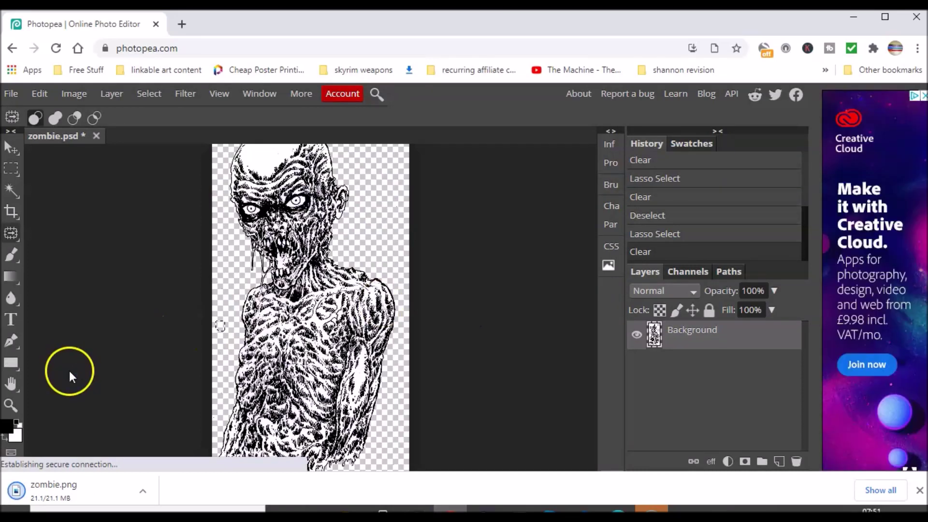
pyautogui.click(109, 488)
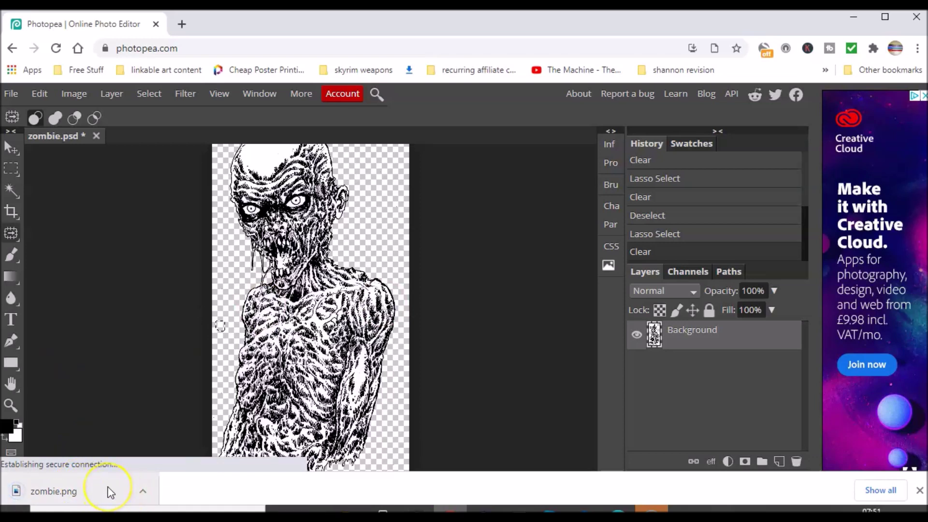
# View the exported zombie.png in the Windows Photos viewer
pyautogui.click(166, 395)
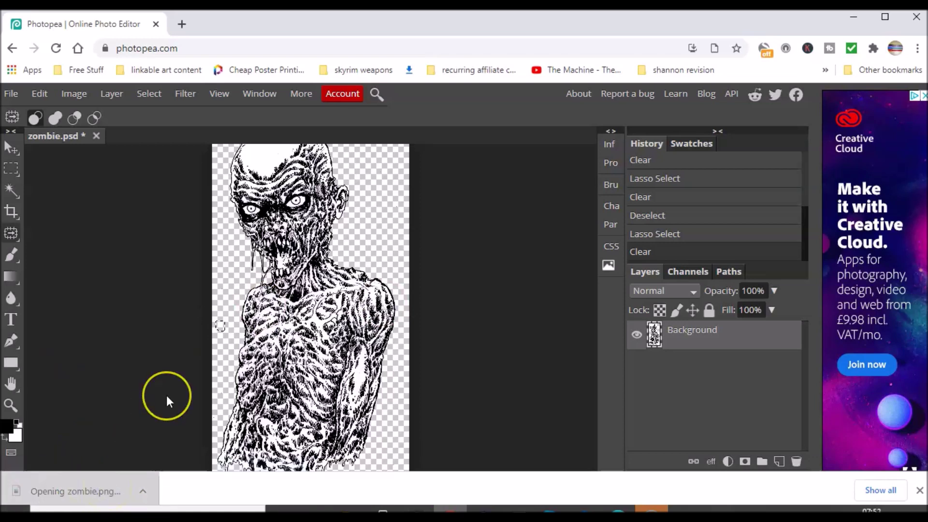